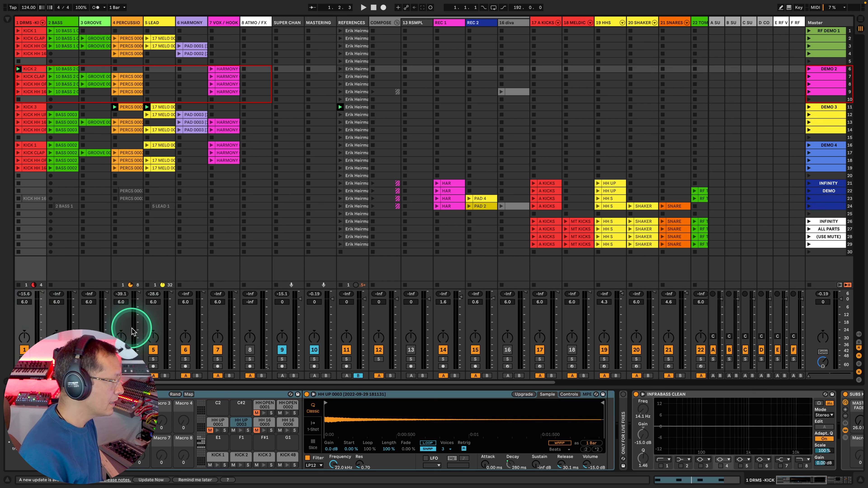
Step: Mute the DRMS track, audition the A KICKS clip in scene 21, and mute track 17
click(23, 348)
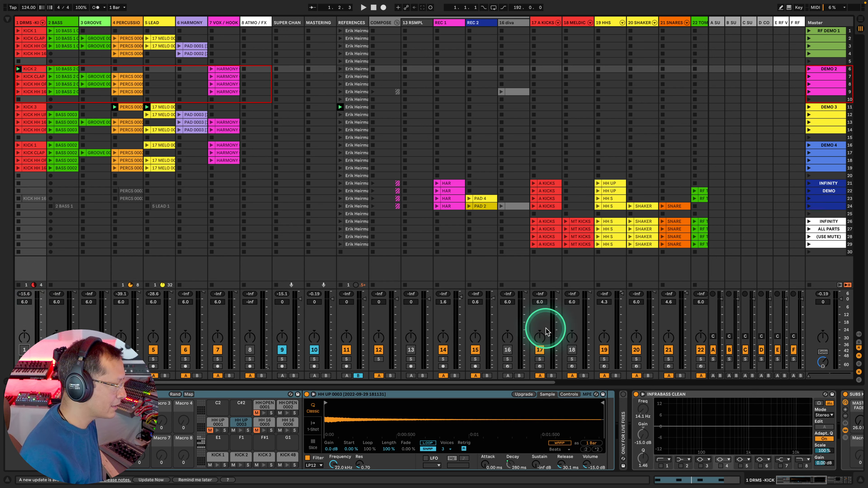
click(534, 183)
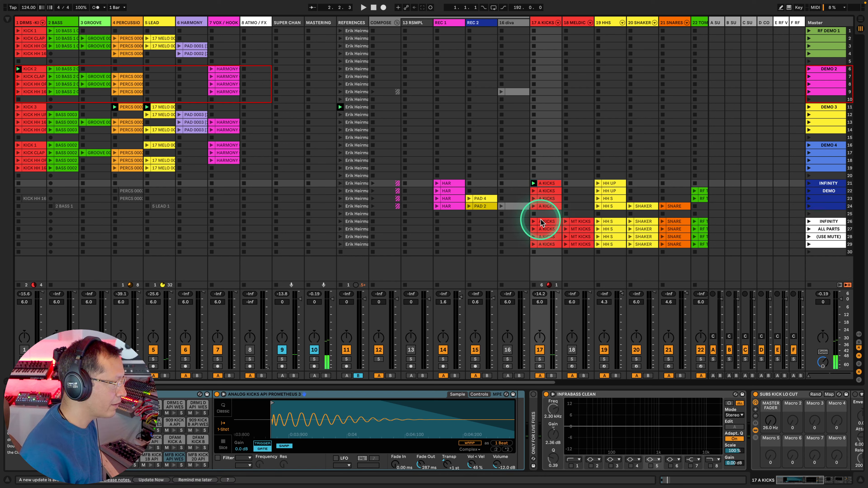
click(540, 350)
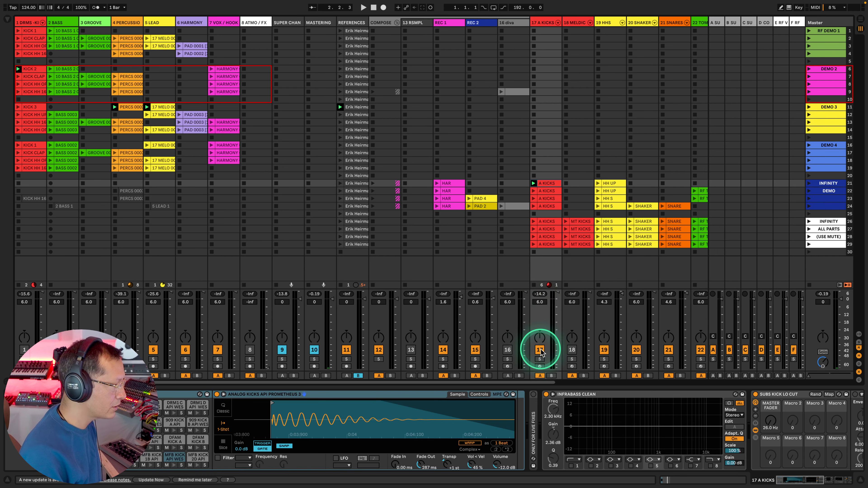
Step: Activate the melodic techno kicks track and audition its MT KICKS clip in scene 26
click(571, 350)
click(566, 221)
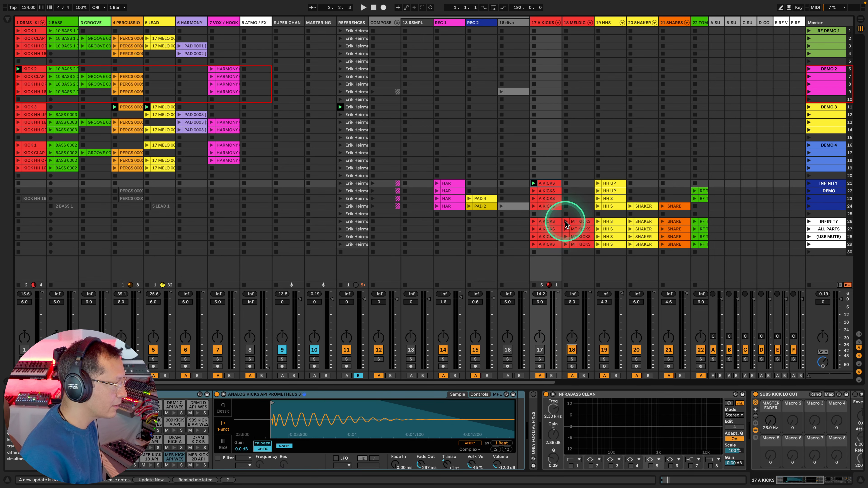
click(572, 294)
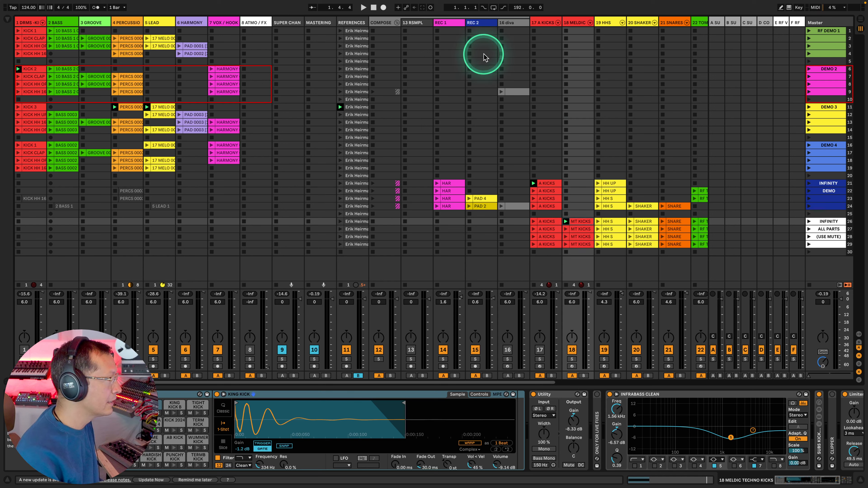
Step: Duplicate the limiter at the end of the MASTERING track's effect chain
click(323, 23)
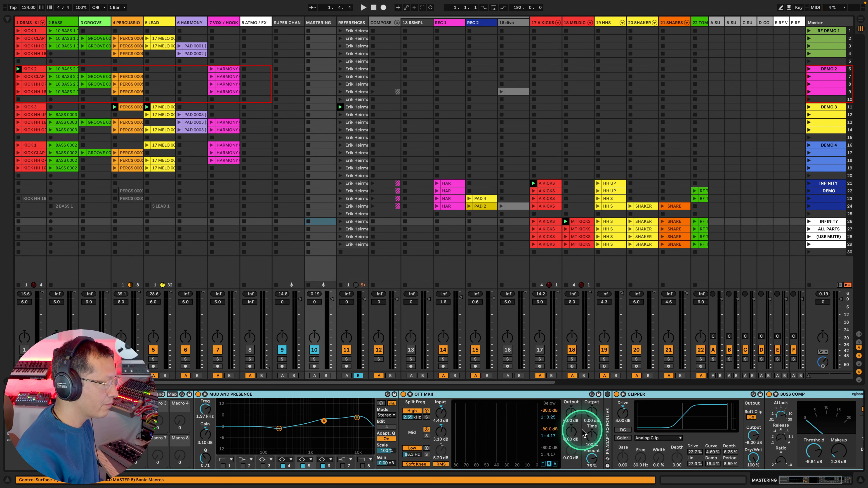
drag(807, 480, 828, 483)
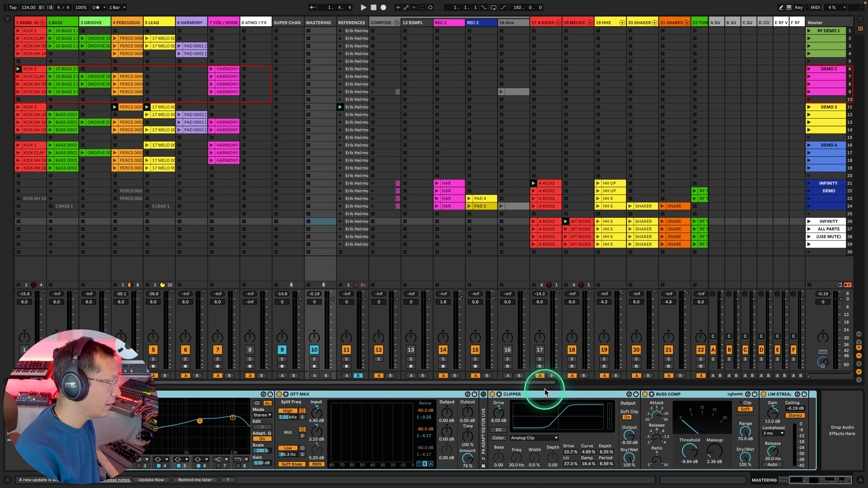
drag(393, 383, 355, 384)
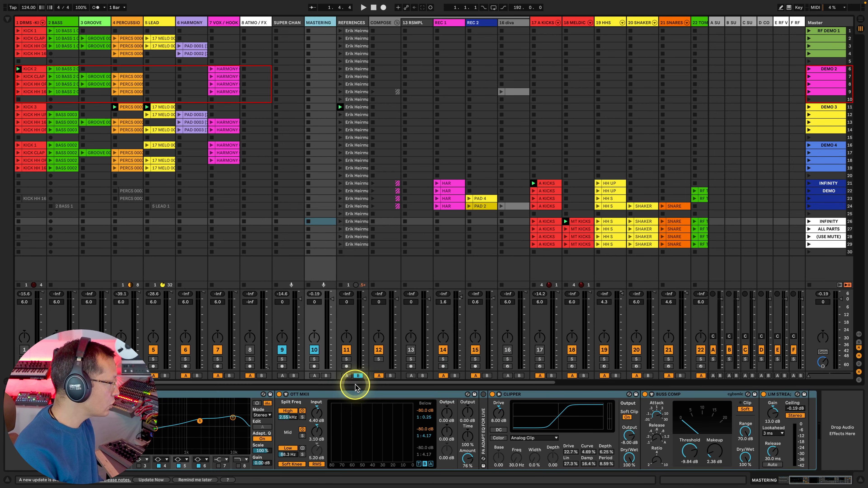
click(164, 408)
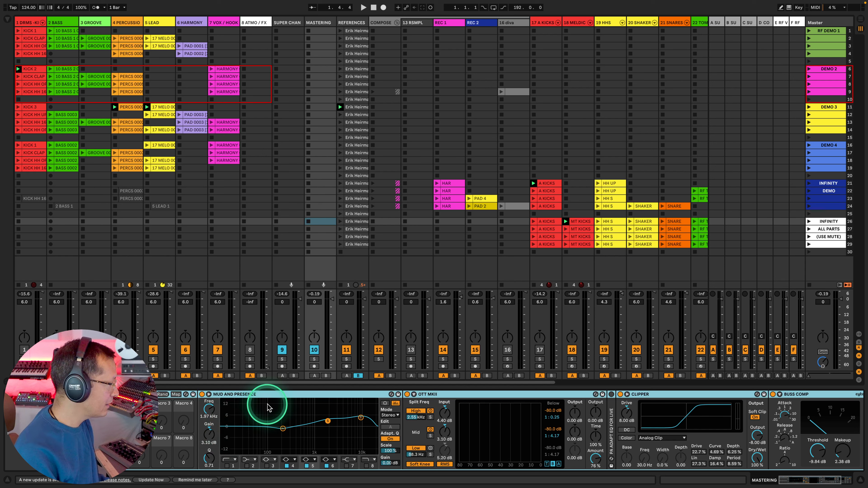
scroll(448, 436, right, 5)
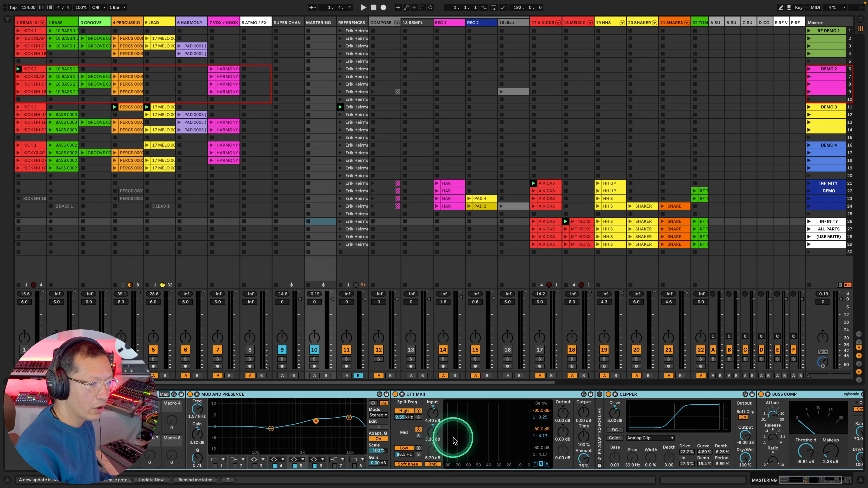
scroll(452, 441, right, 1)
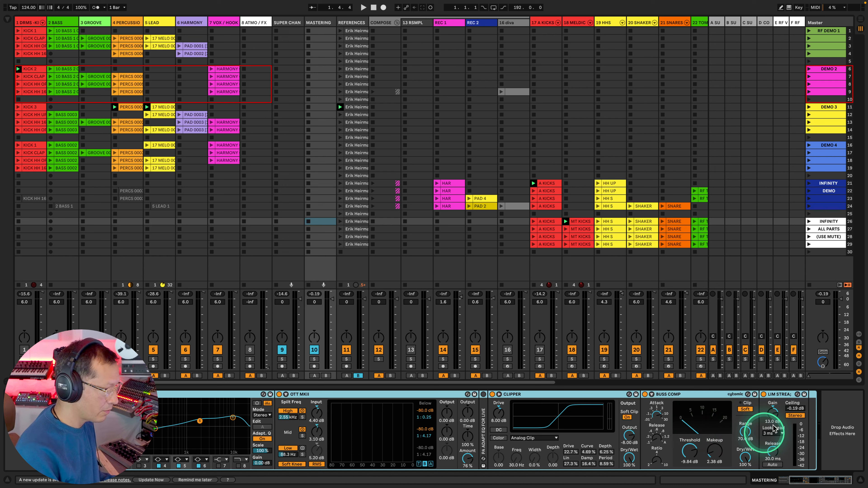
click(783, 395)
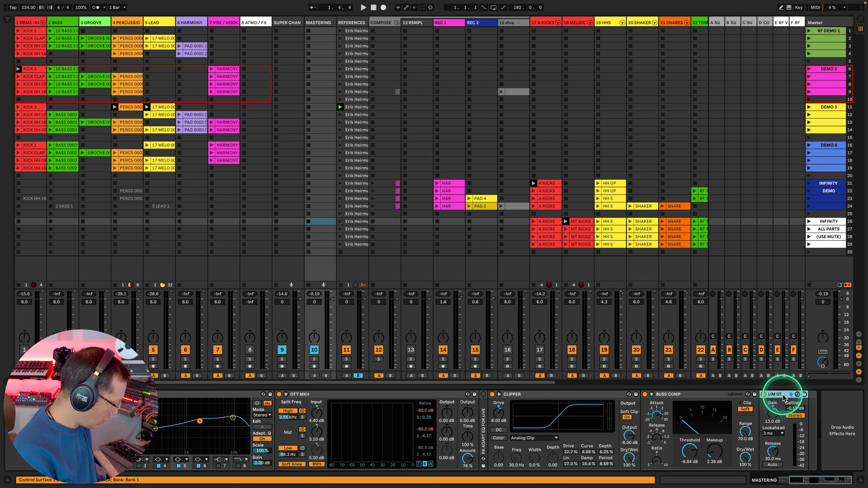
key(super+d)
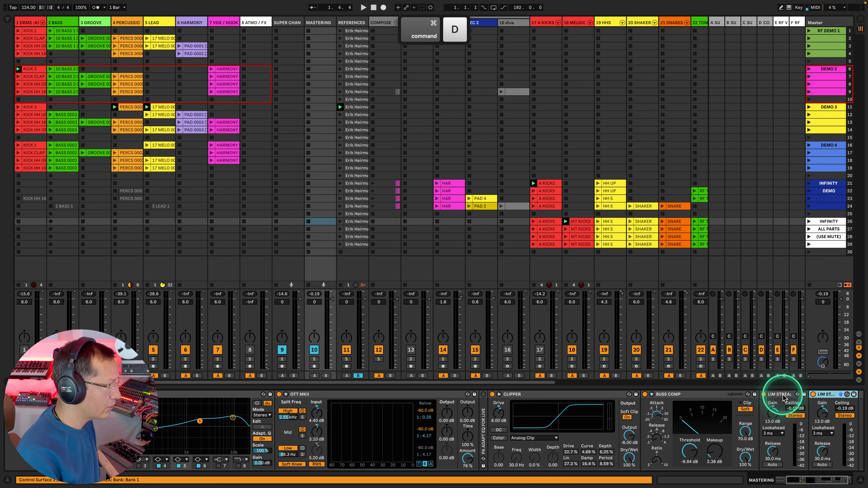
Step: Set the first mastering limiter's gain to 5.20 dB and the duplicate's gain to 10.7 dB
drag(774, 420, 772, 419)
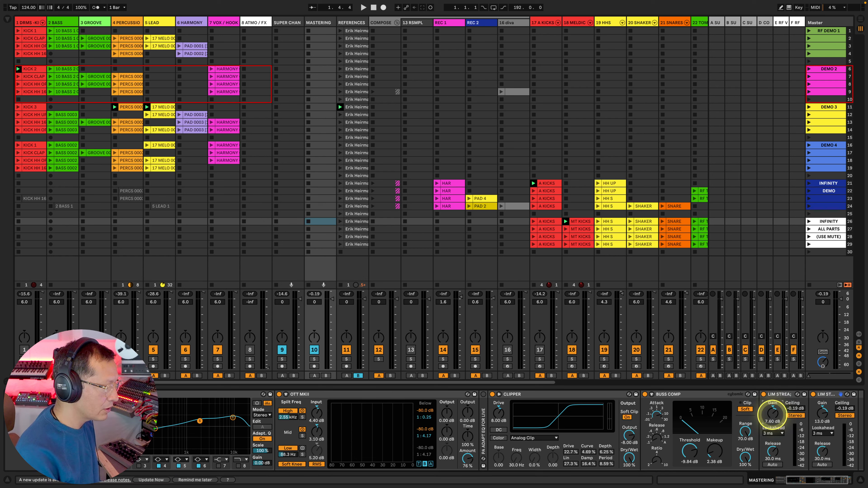
drag(772, 413, 773, 414)
drag(822, 414, 822, 419)
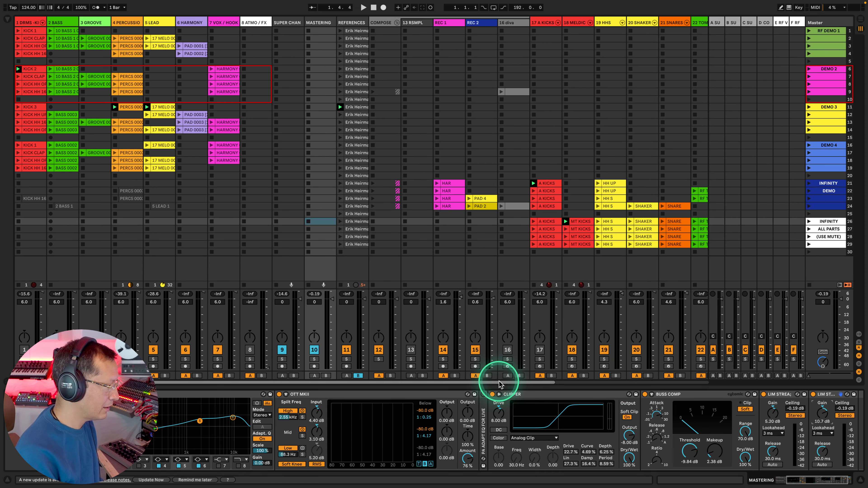
Step: Launch scene 24 with the A KICKS track active and set the two mastering limiters' gains to 10.9 dB and 7.60 dB
drag(498, 380, 616, 394)
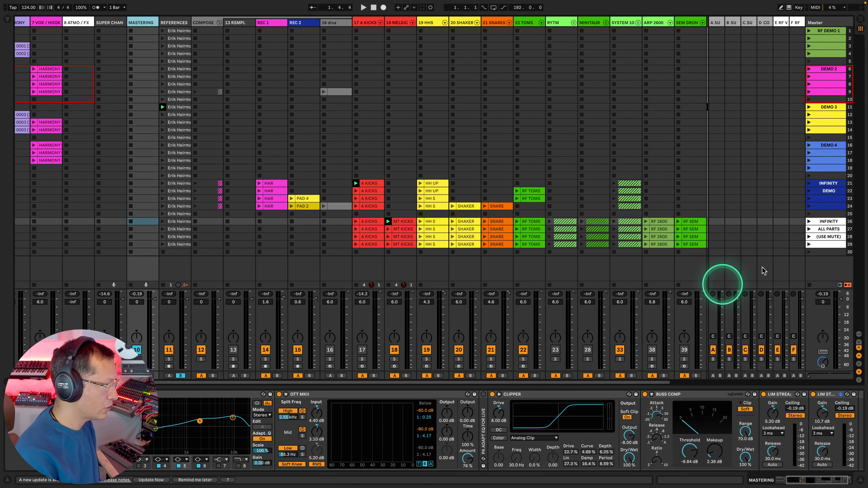
click(809, 206)
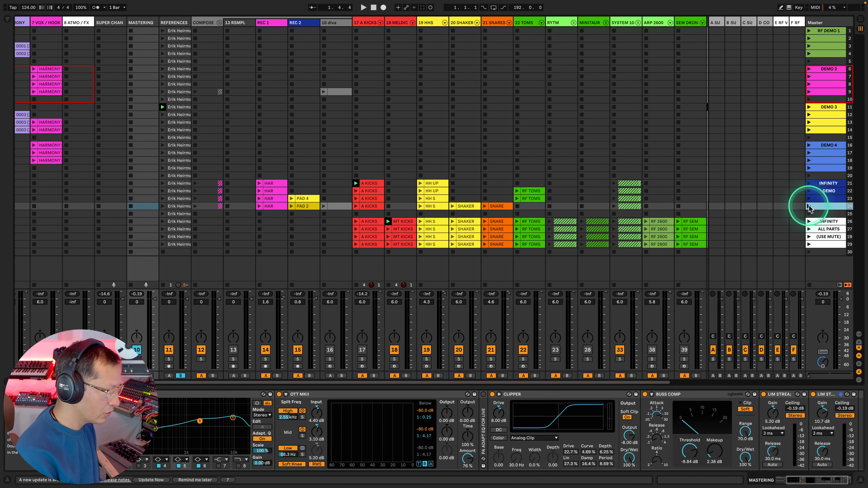
click(493, 238)
click(362, 349)
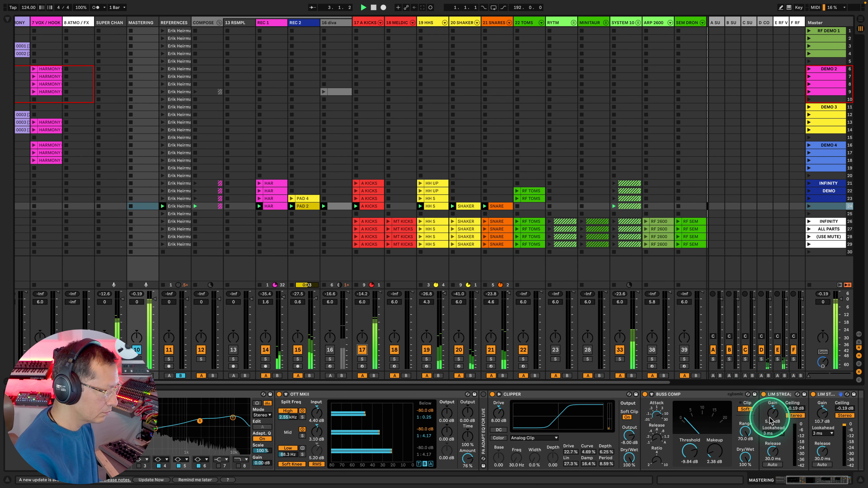
drag(772, 415, 825, 415)
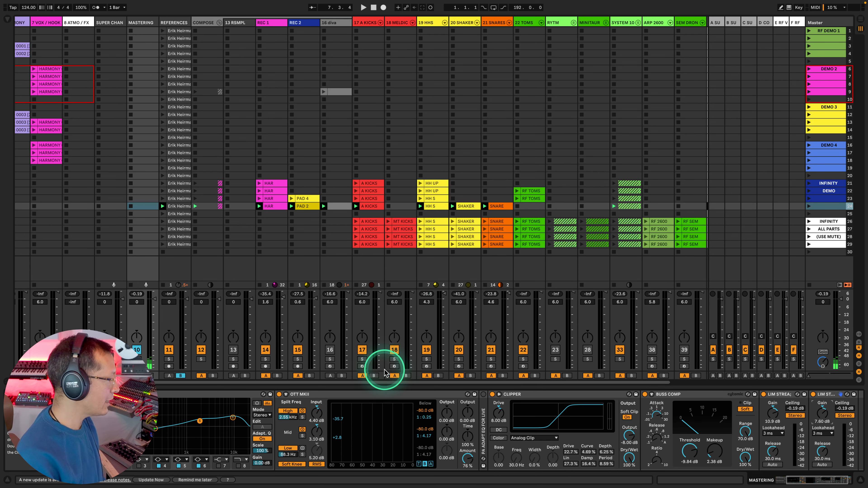
Step: Solo the A KICKS track and compare its playback with the mastering effects switched on and off
drag(379, 382, 350, 382)
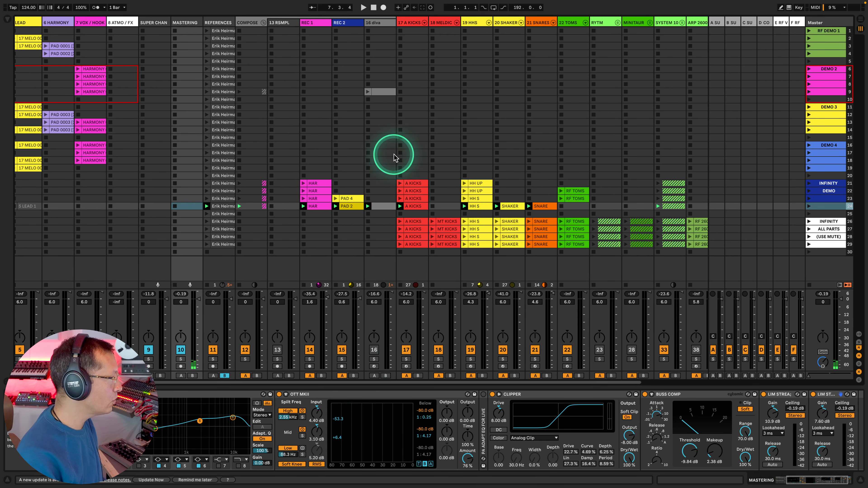
click(407, 26)
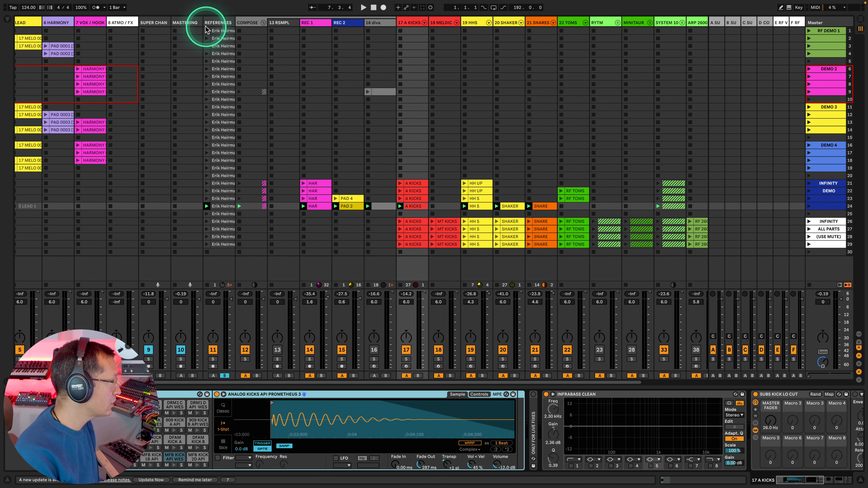
click(196, 24)
scroll(160, 412, left, 3)
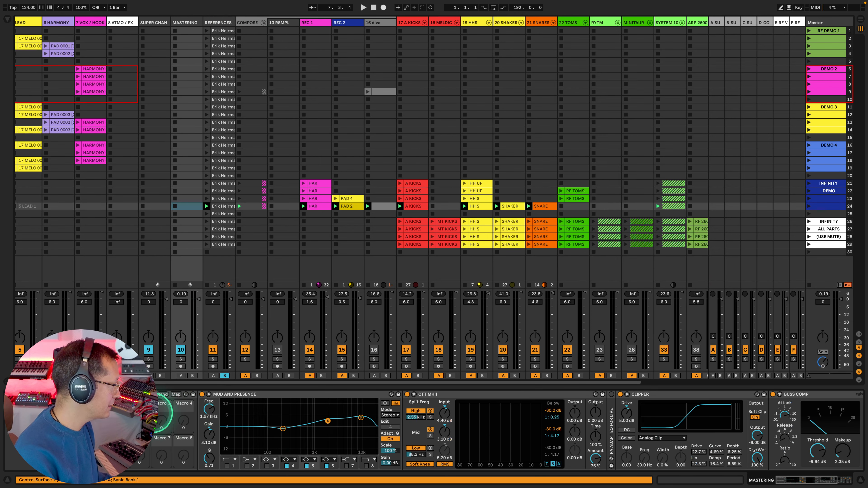
scroll(382, 308, left, 1)
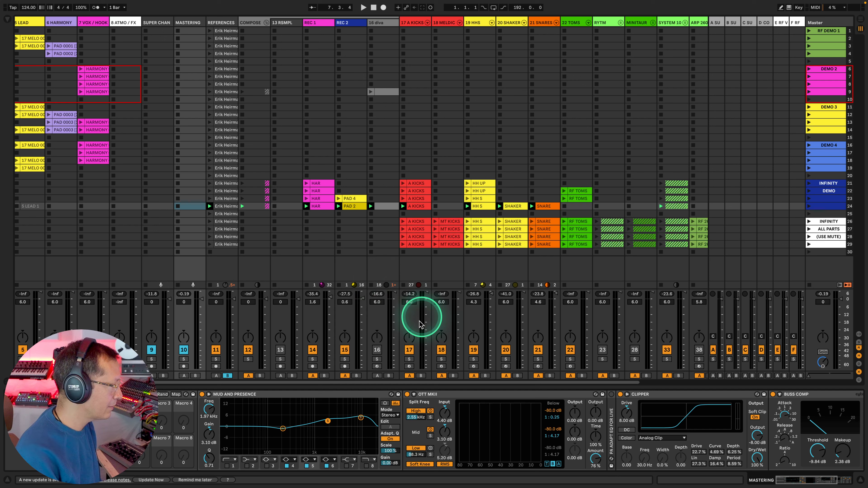
click(410, 360)
key(space)
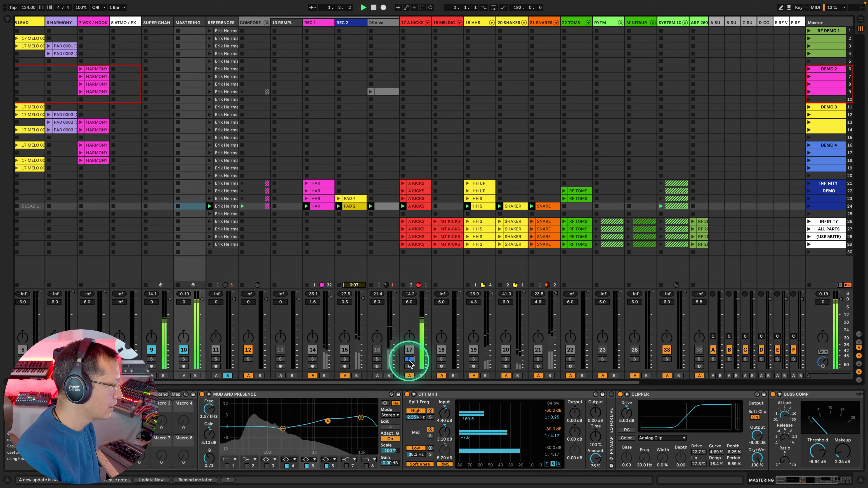
key(space)
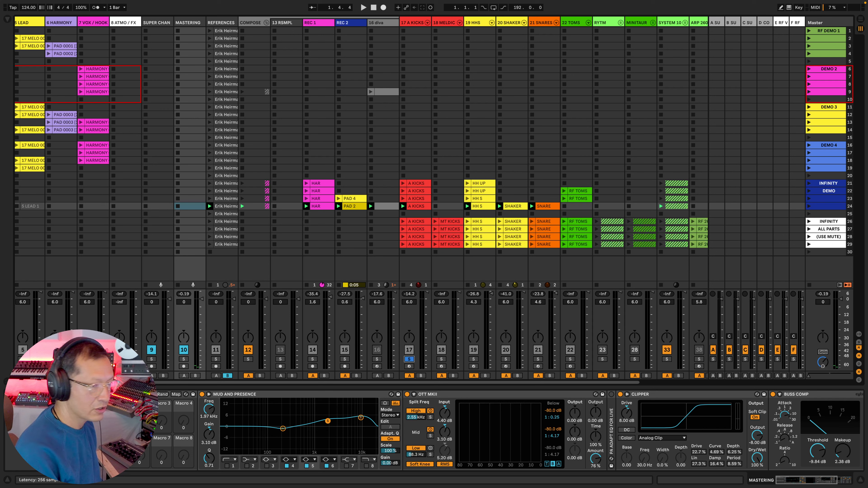
key(space)
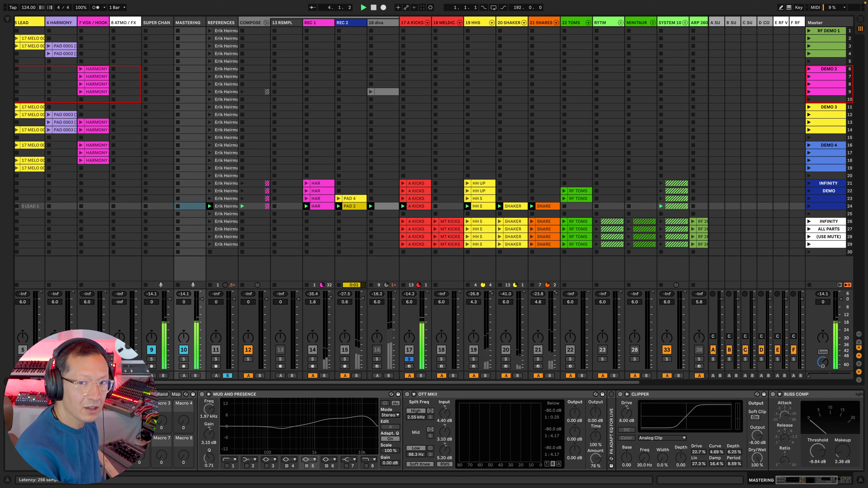
key(0)
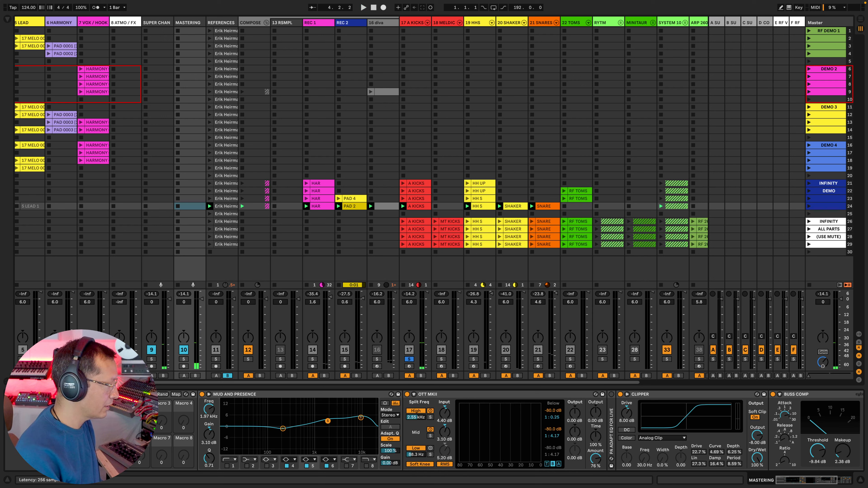
Step: Copy the whole mastering effect chain from the MASTERING track onto the A KICKS track
click(130, 394)
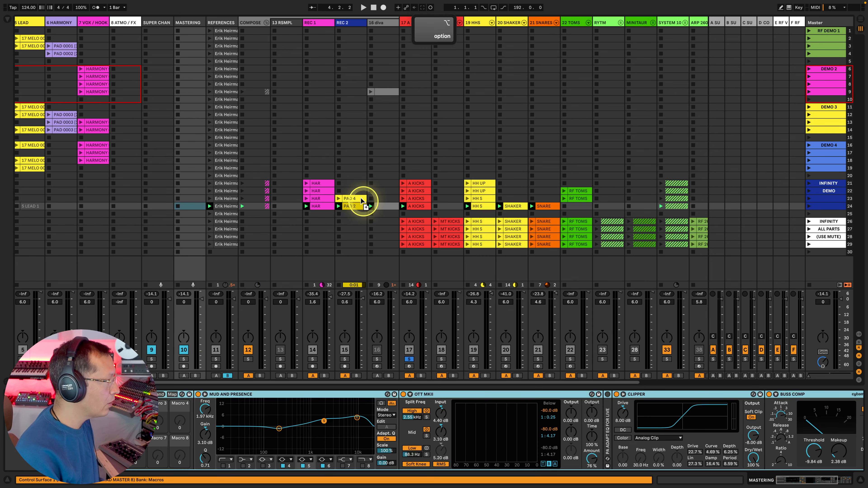
click(406, 25)
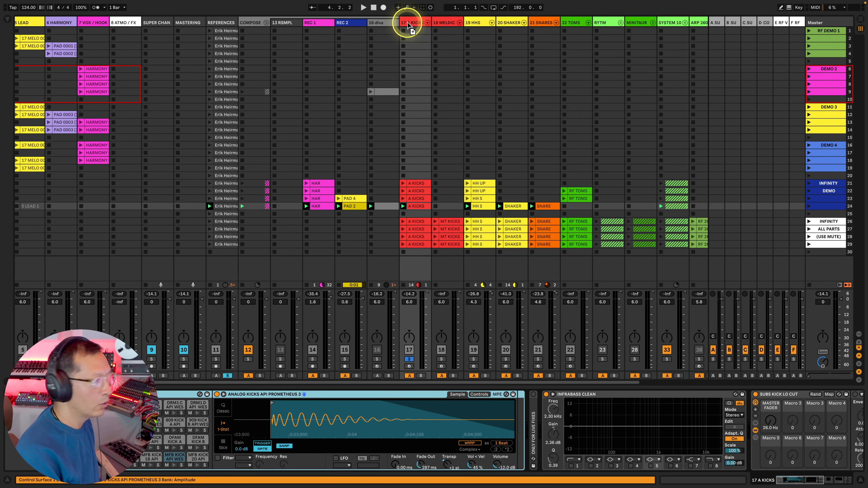
drag(413, 21, 412, 22)
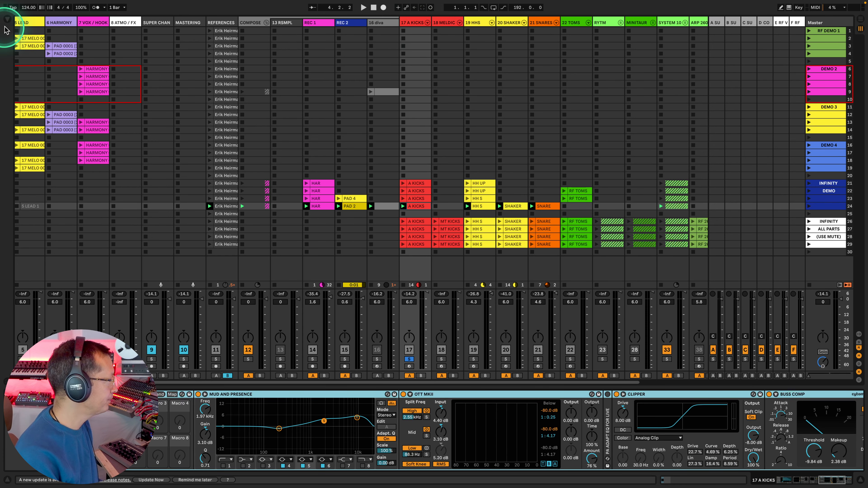
Step: Save the A KICKS clip from scene 24 into the RAPIDFLOW folder of the browser
click(7, 19)
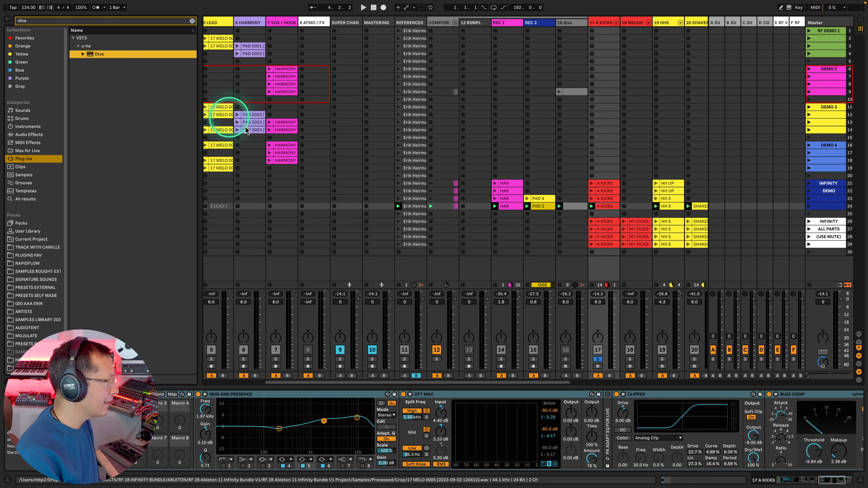
click(605, 207)
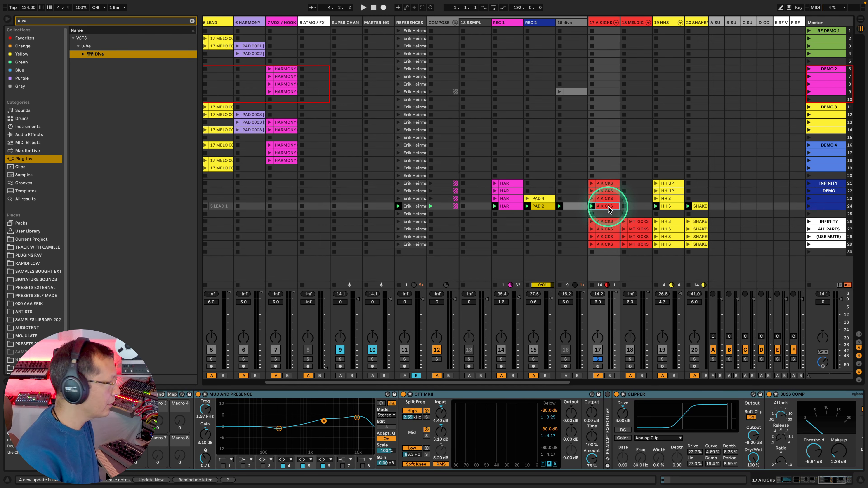
click(33, 263)
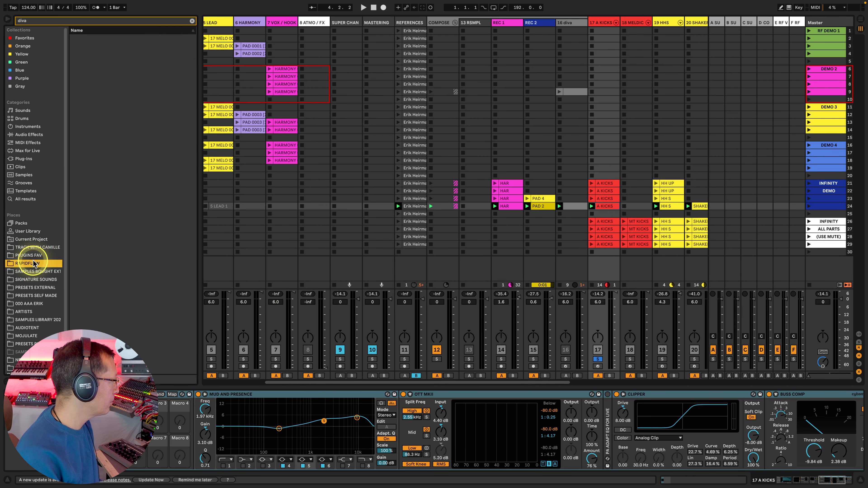
click(192, 21)
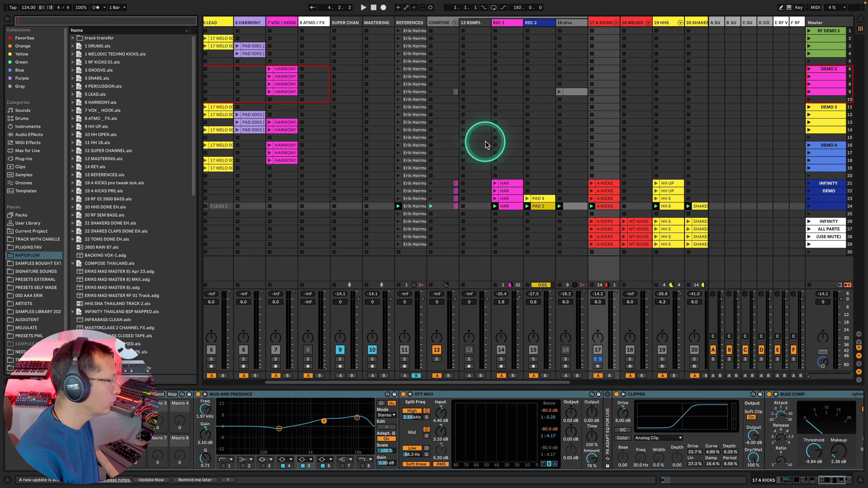
drag(604, 205, 108, 330)
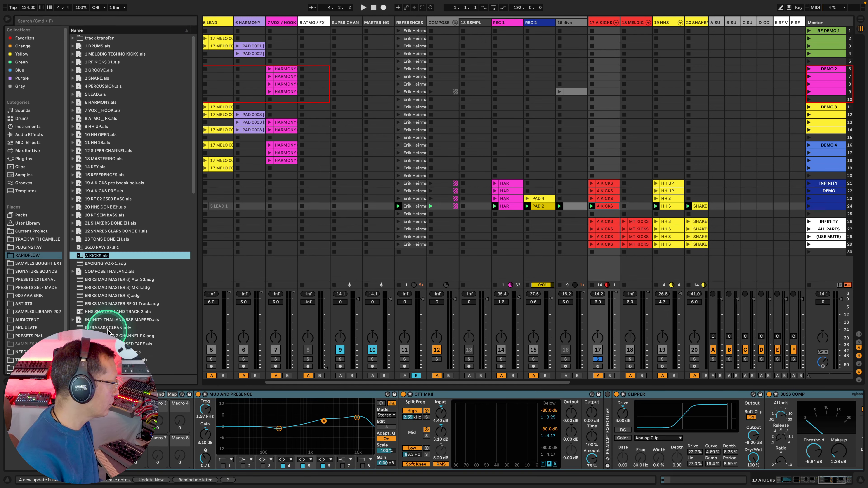
Step: Name the saved clip file ANALOG KICK MASTERED
key(Caps_Lock)
text(AN)
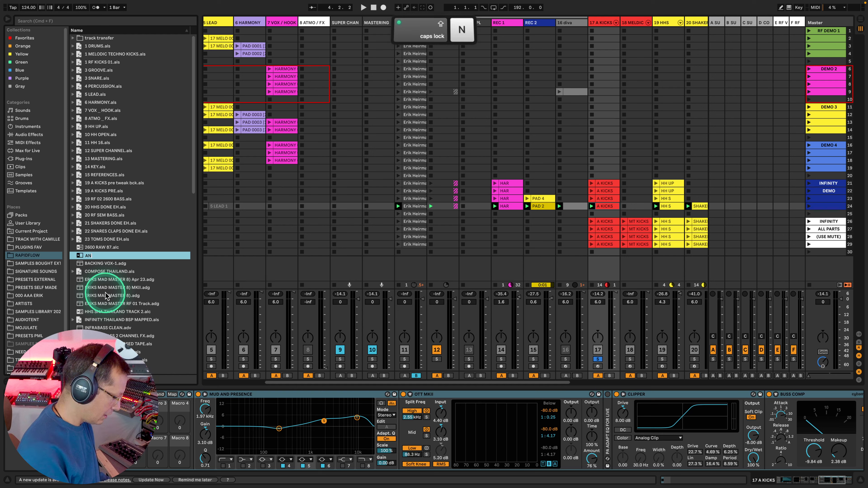
text(ALOG KICK MASTERED)
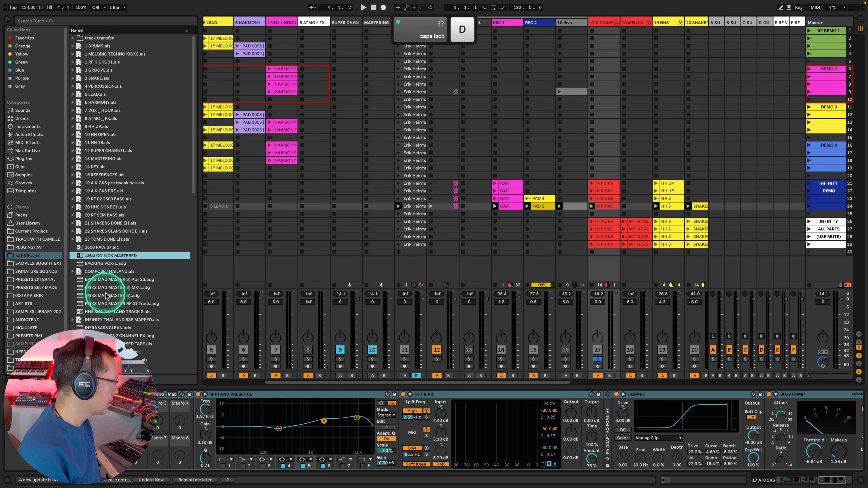
key(Return)
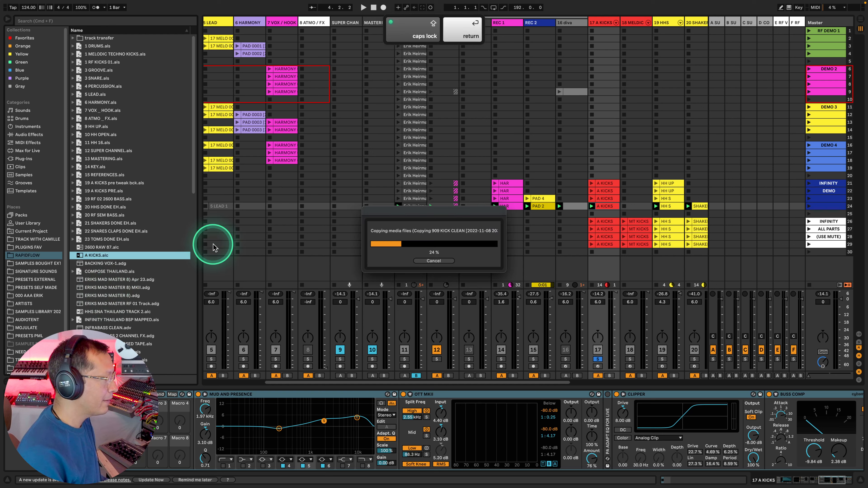
Step: Review the A KICKS track's device chain from the kick sampler through to the two mastering limiters
click(604, 22)
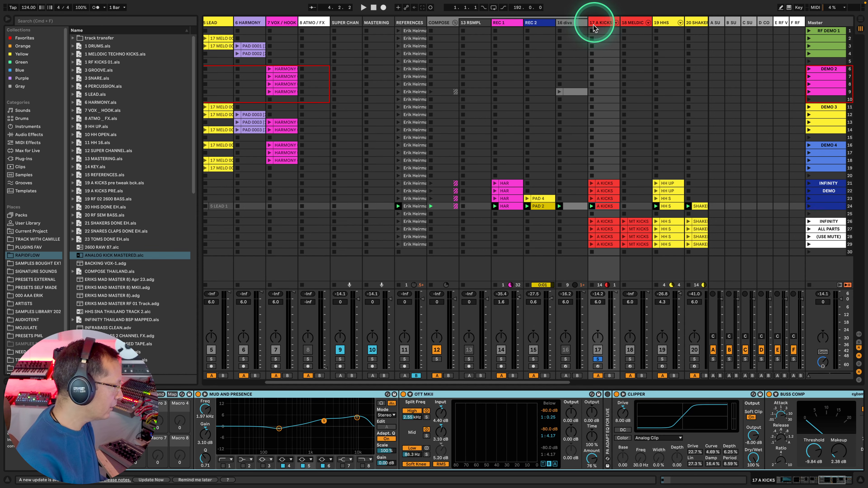
scroll(350, 401, left, 10)
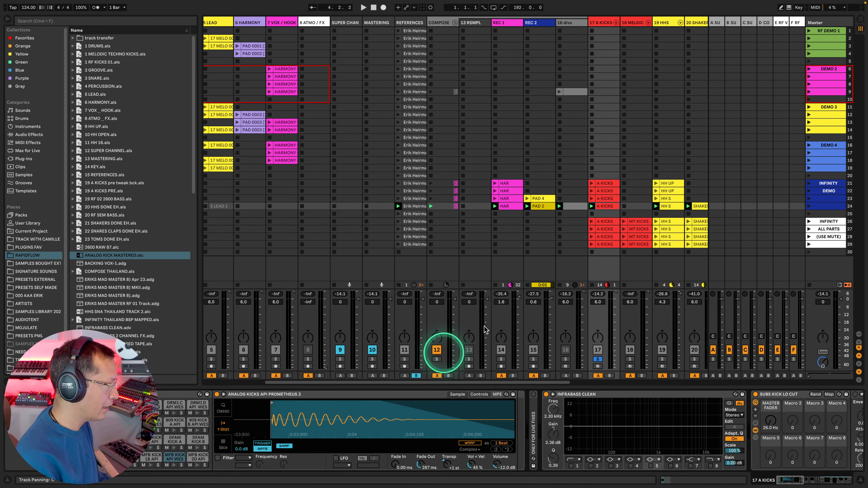
scroll(557, 427, right, 10)
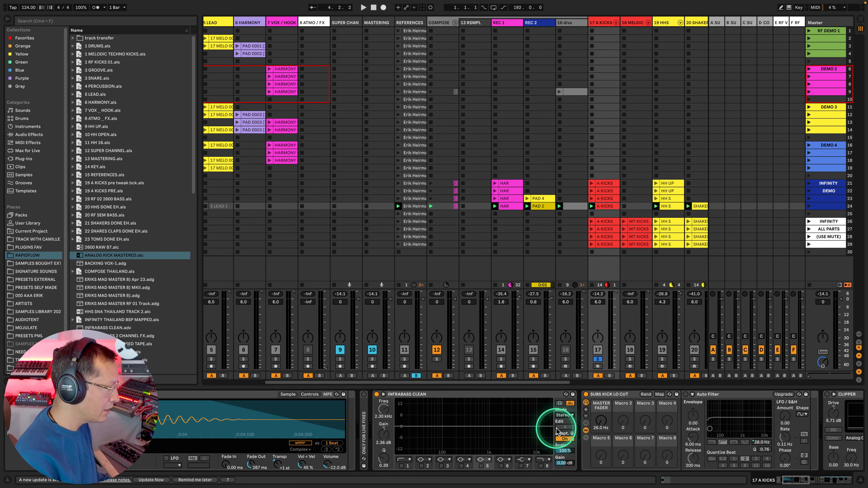
scroll(562, 433, right, 10)
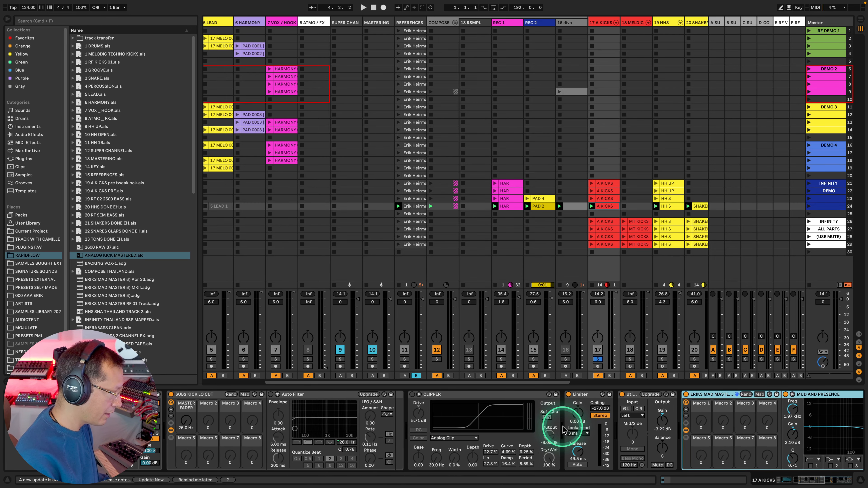
scroll(677, 441, right, 15)
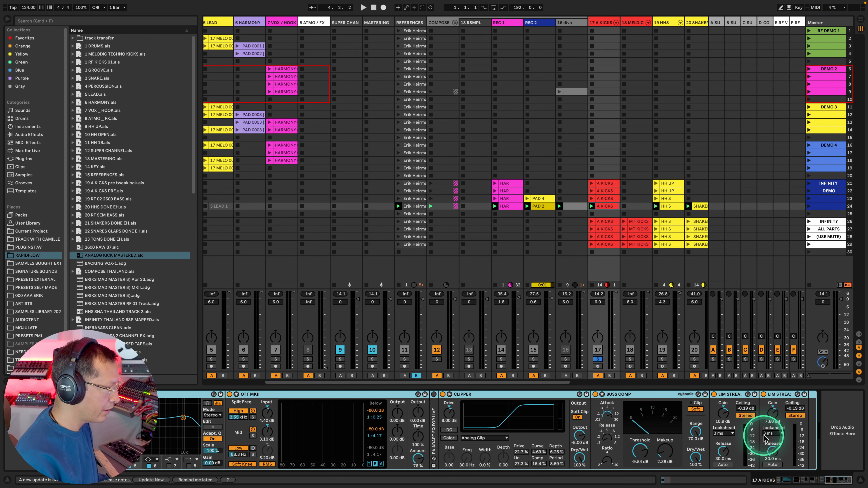
scroll(763, 437, left, 3)
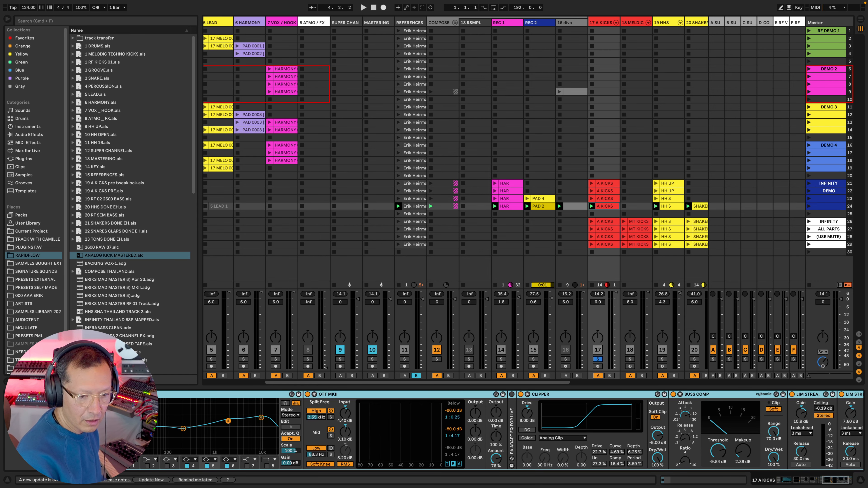
Step: Create a new Live Set and load ANALOG KICK MASTERED.alc from the browser as a new track
key(super+n)
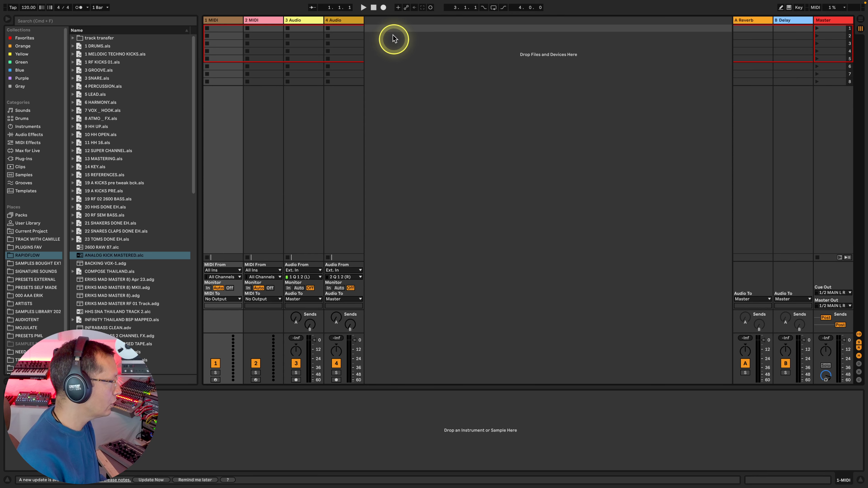
drag(124, 261, 404, 30)
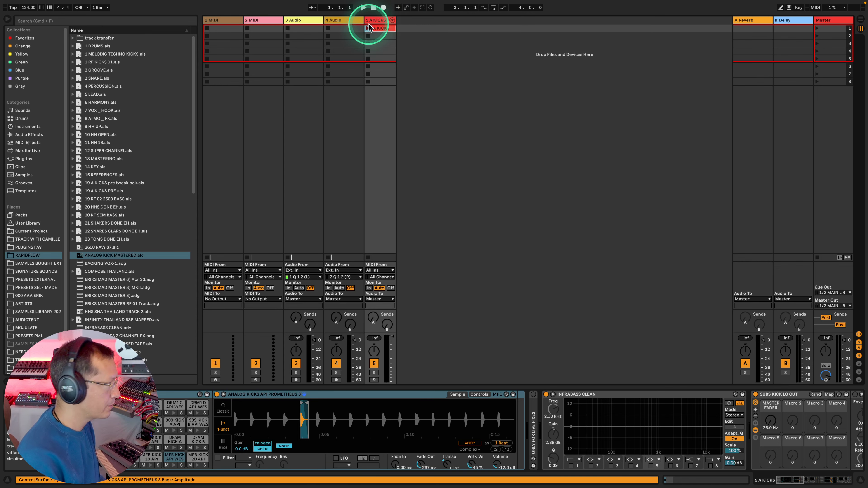
Step: Delete the two default MIDI tracks and two default audio tracks, keeping only A KICKS
click(358, 20)
key(Caps_Lock)
key(shift)
shift+click(233, 20)
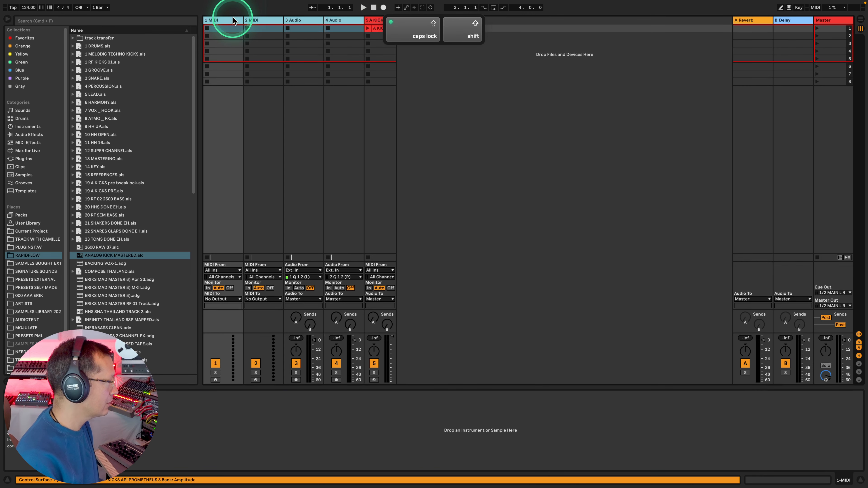
key(Delete)
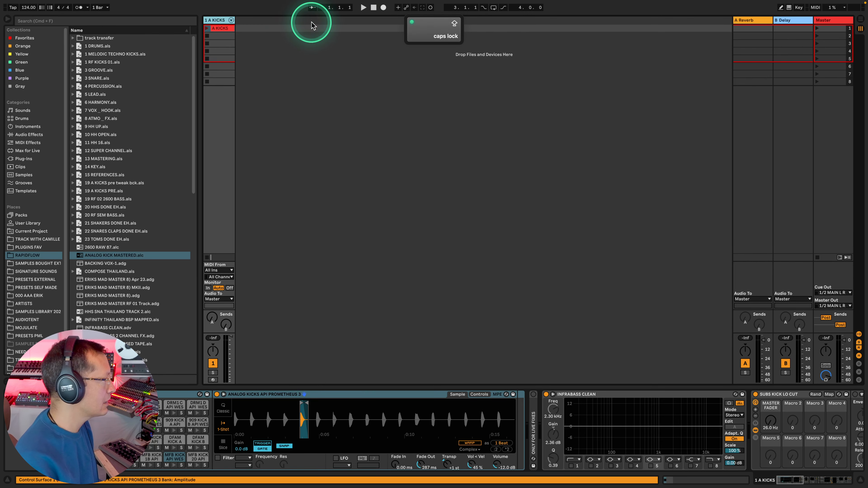
Step: Launch the A KICKS clip in the new set, listen to it briefly and stop playback
click(219, 20)
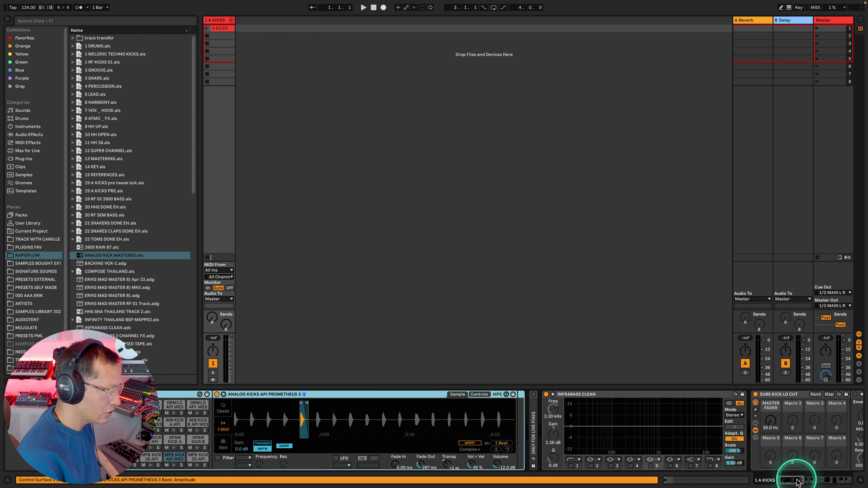
drag(796, 479, 746, 479)
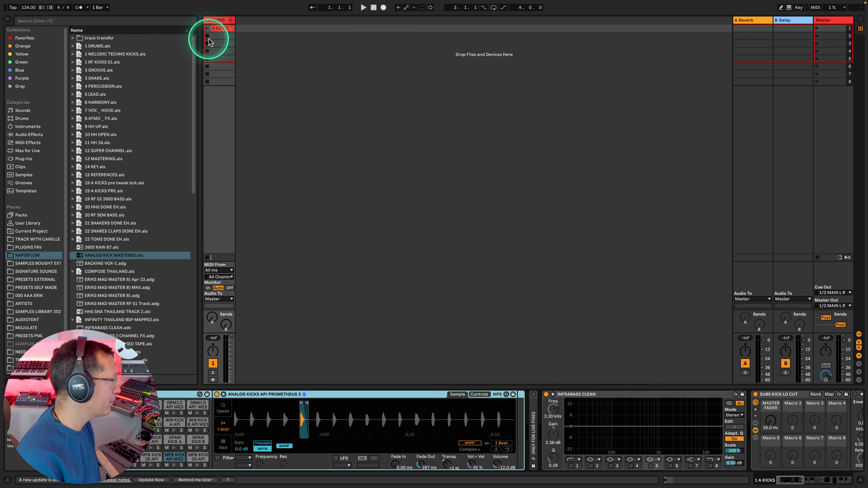
click(207, 28)
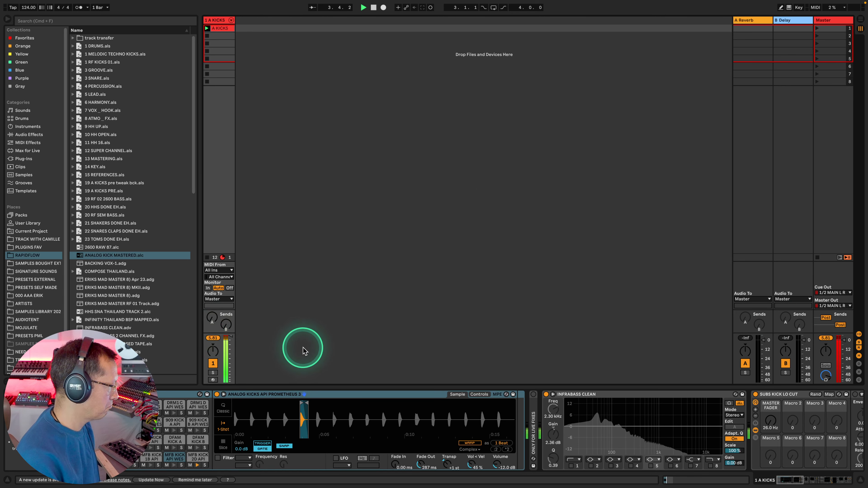
key(space)
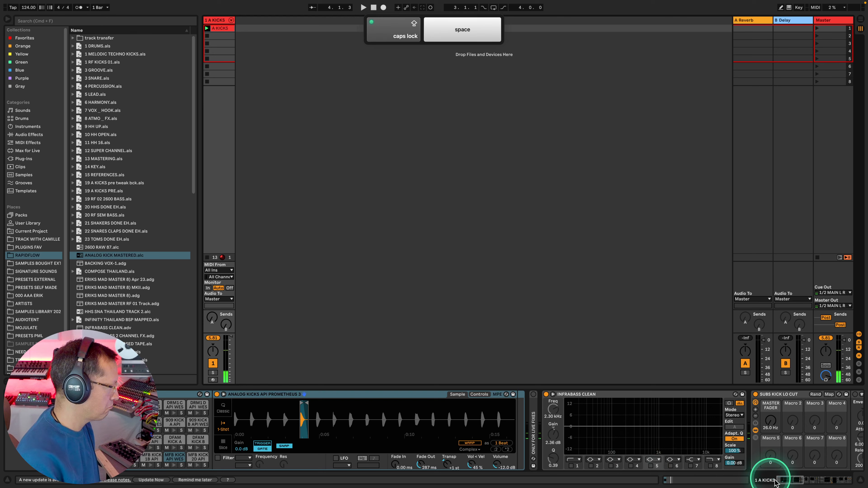
Step: Show the limiters at the end of the A KICKS chain and replay the clip with reset peak meters to check its level
click(843, 479)
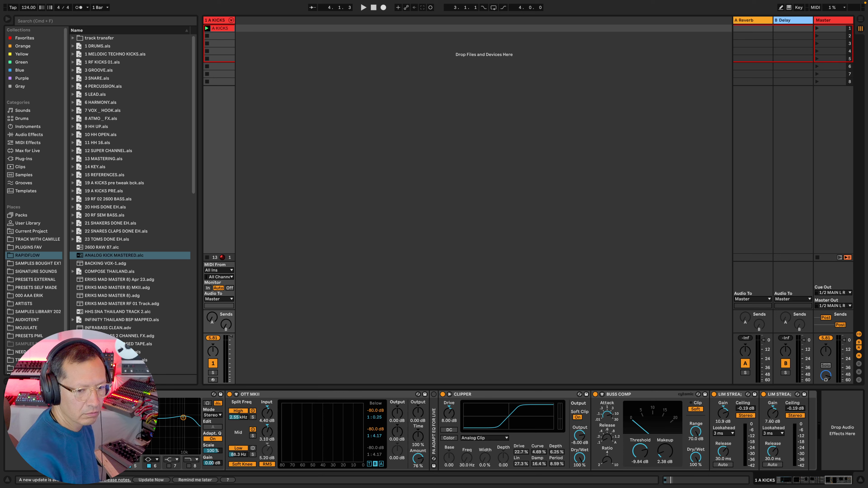
key(space)
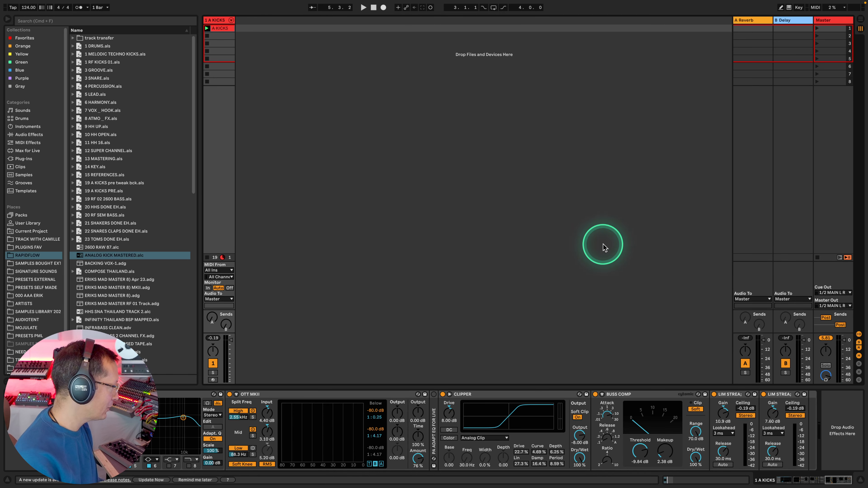
click(211, 337)
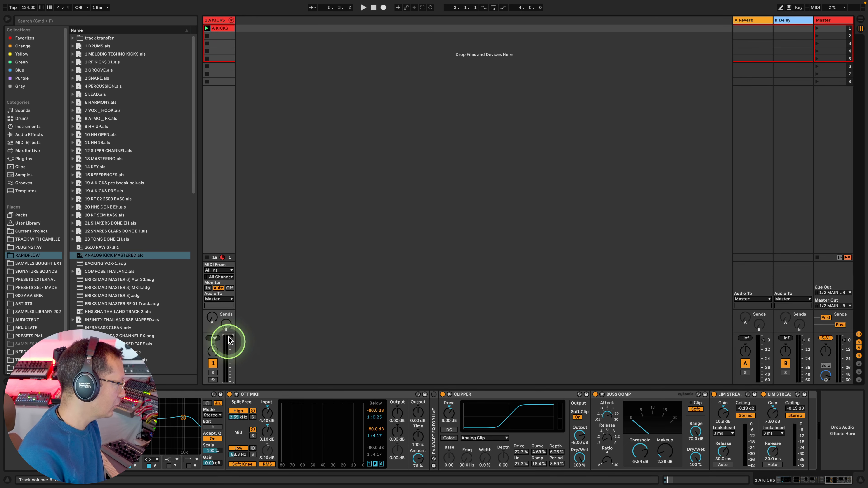
key(space)
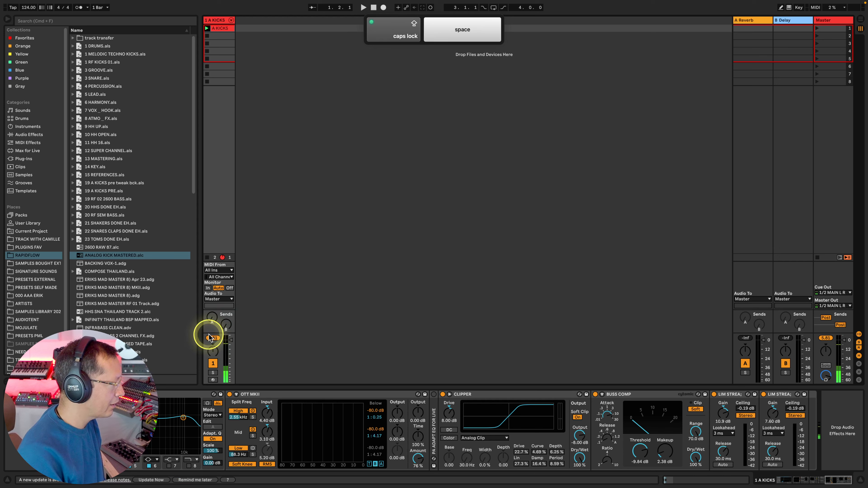
click(213, 338)
key(space)
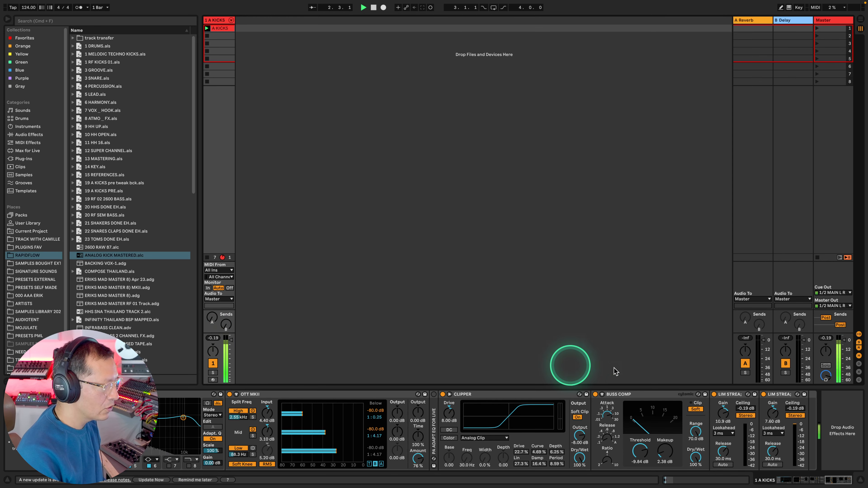
key(space)
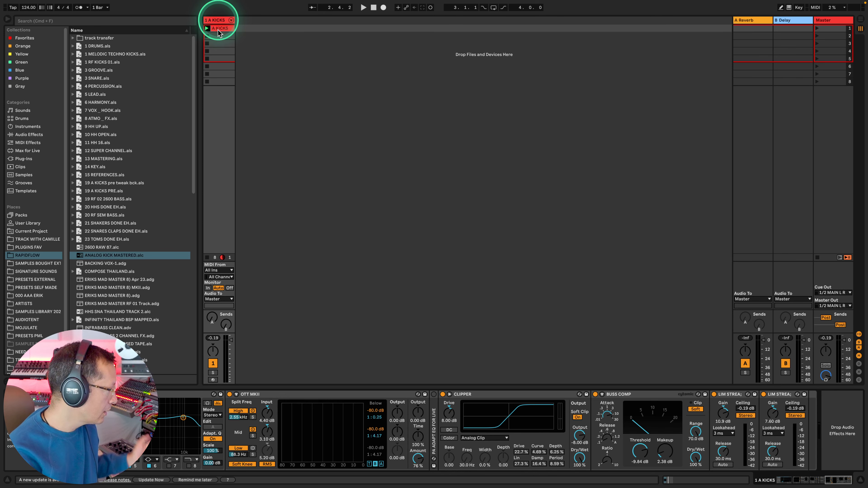
Step: Move the ERIKS MAD MASTER rack from the A KICKS track to the Master track and audition the clip through it
scroll(479, 422, left, 10)
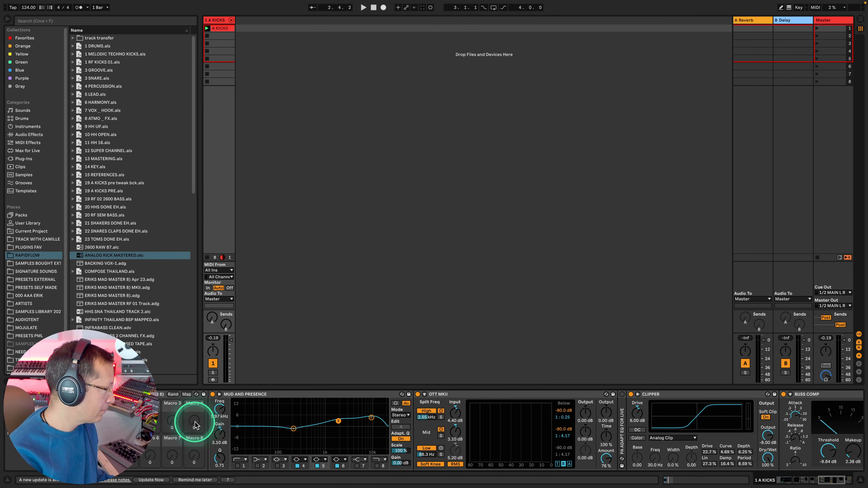
drag(171, 394, 833, 22)
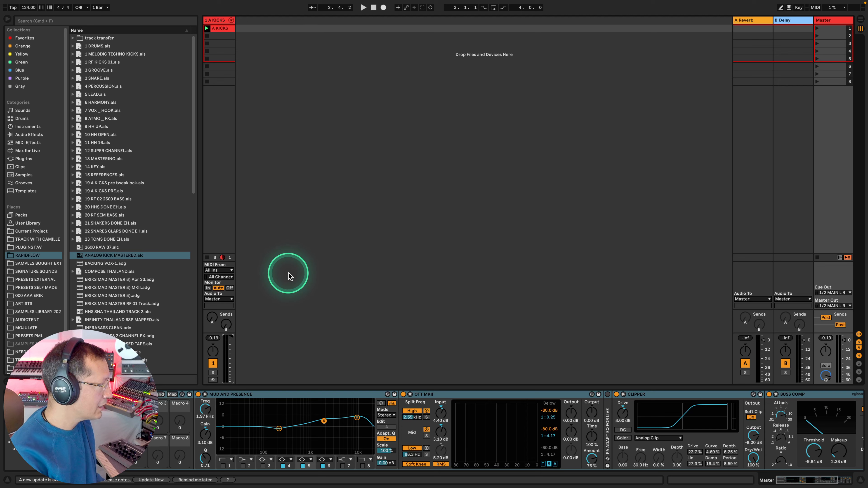
key(space)
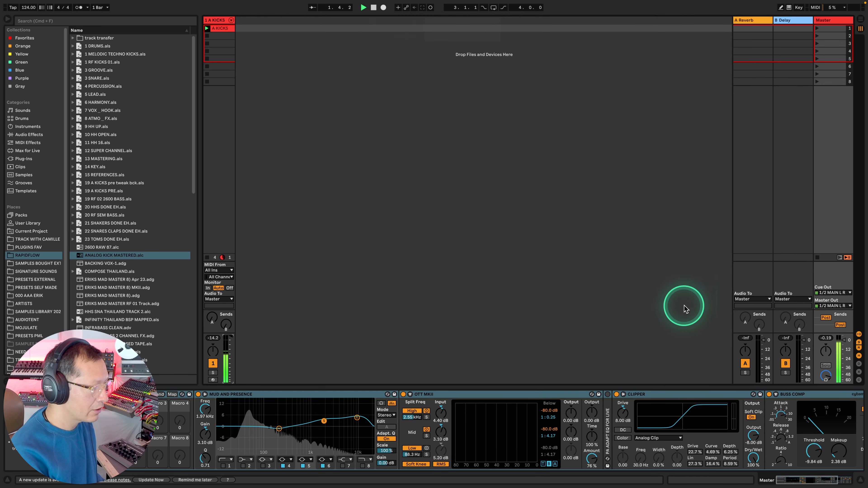
key(space)
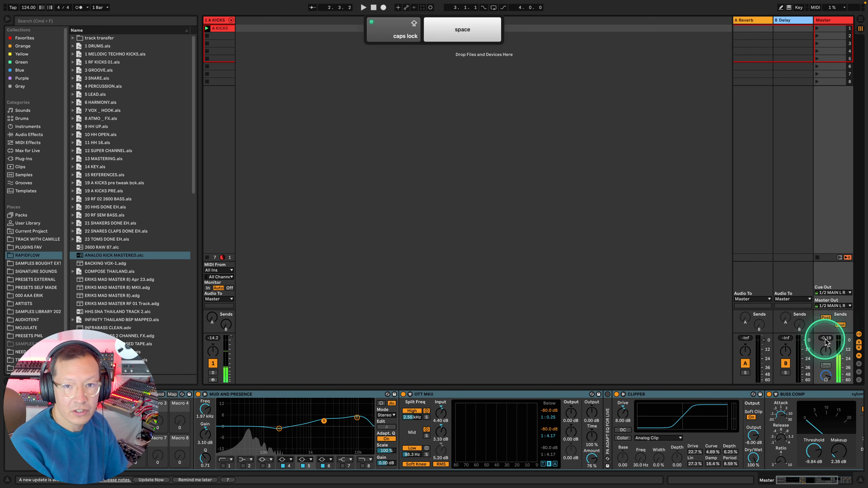